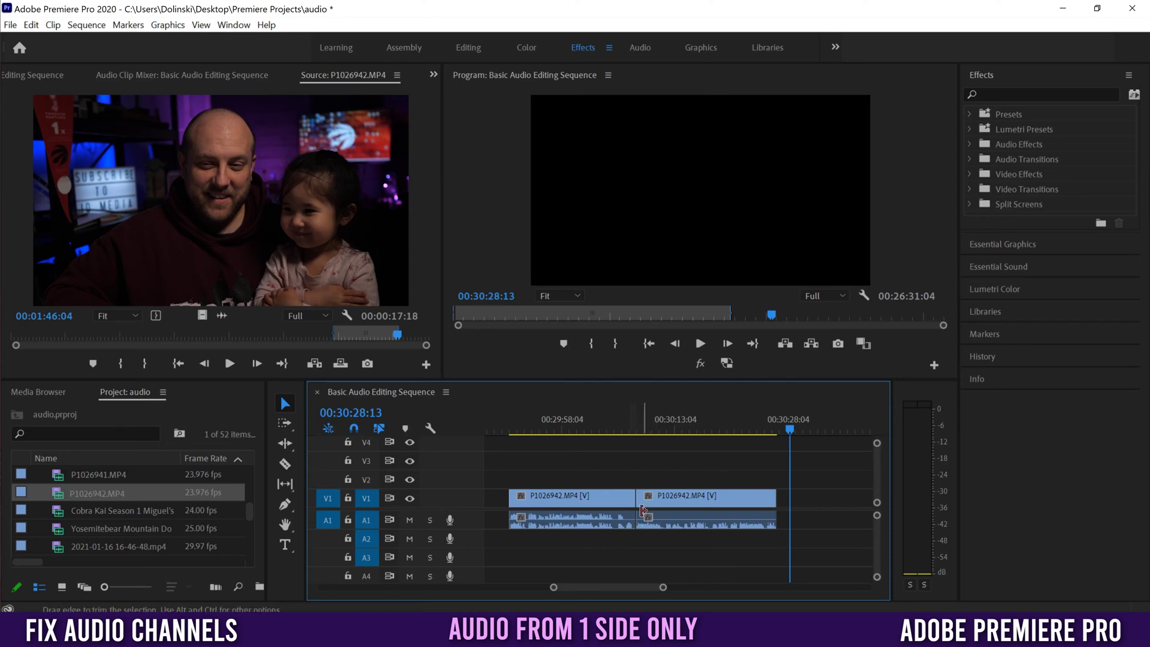
# Play the second clip from its start to hear its one-sided audio
pyautogui.click(635, 421)
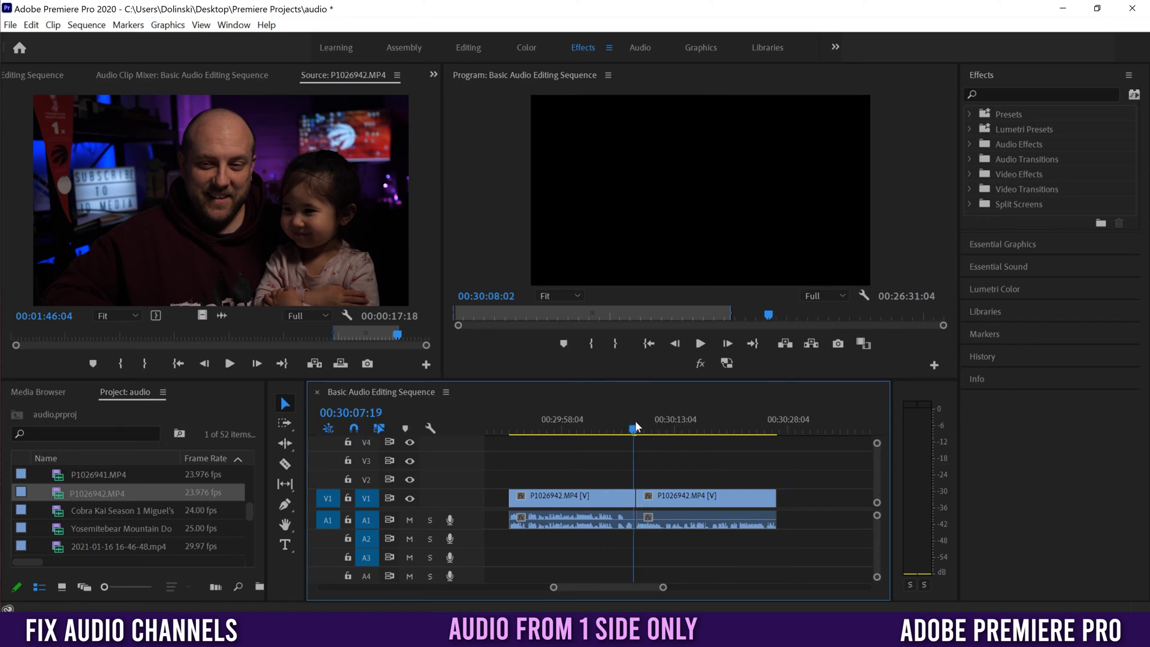
pyautogui.click(700, 343)
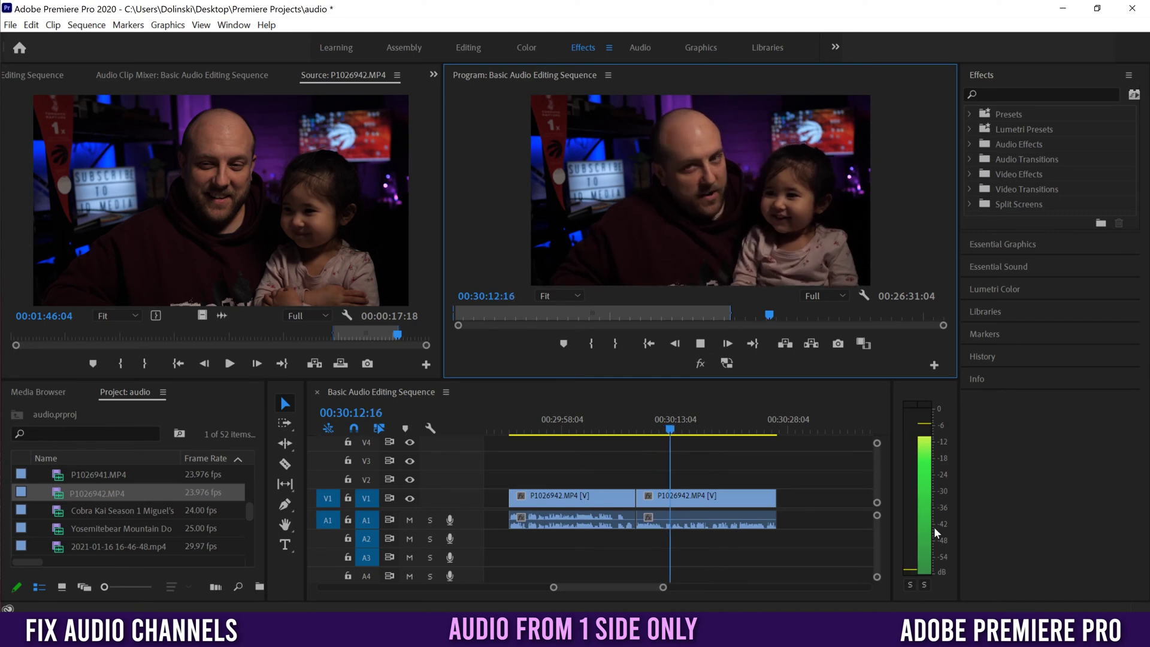
pyautogui.click(702, 345)
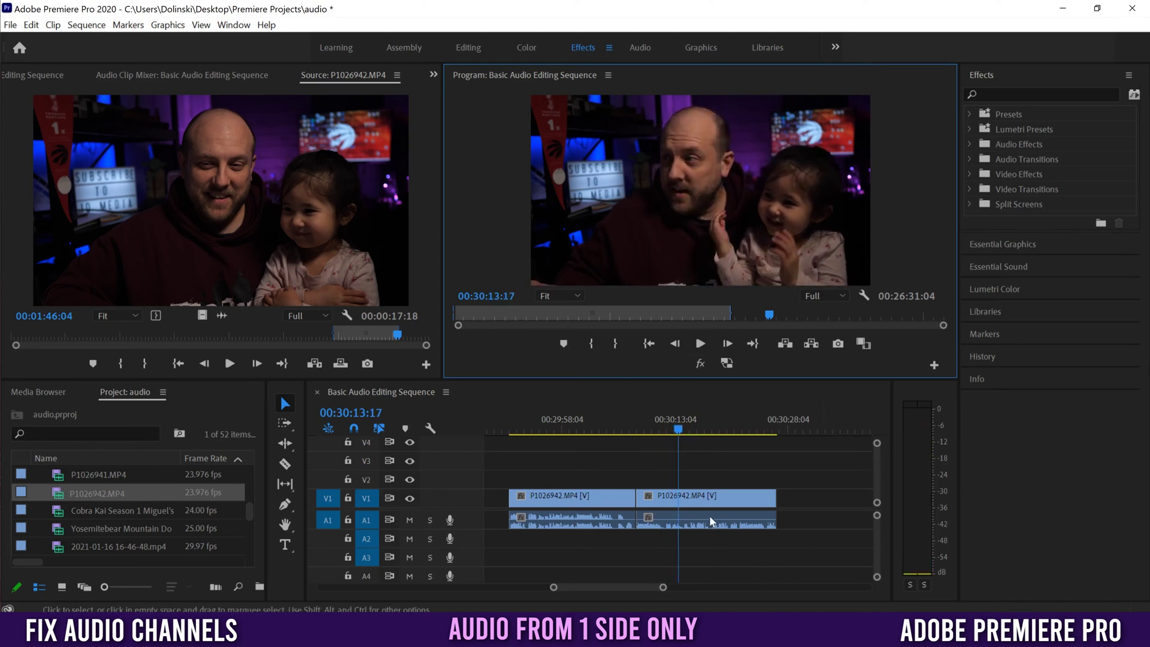
# Remap the second clip's Audio Channels so the left output uses the right source channel
pyautogui.click(693, 502)
pyautogui.rightClick(690, 501)
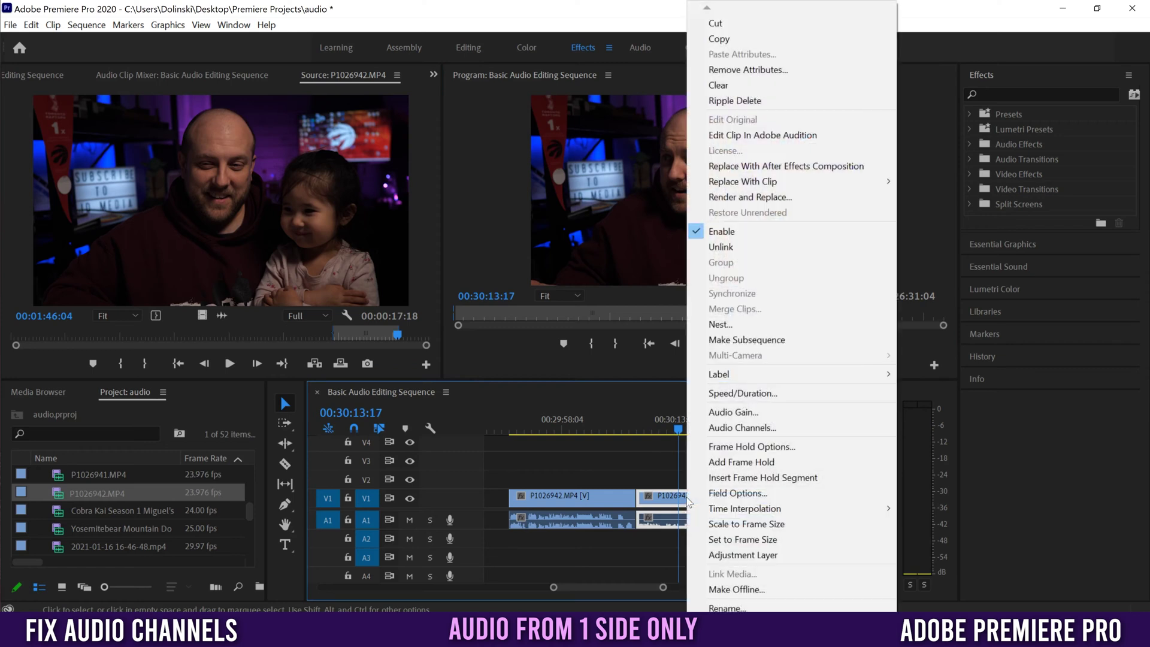
pyautogui.click(757, 430)
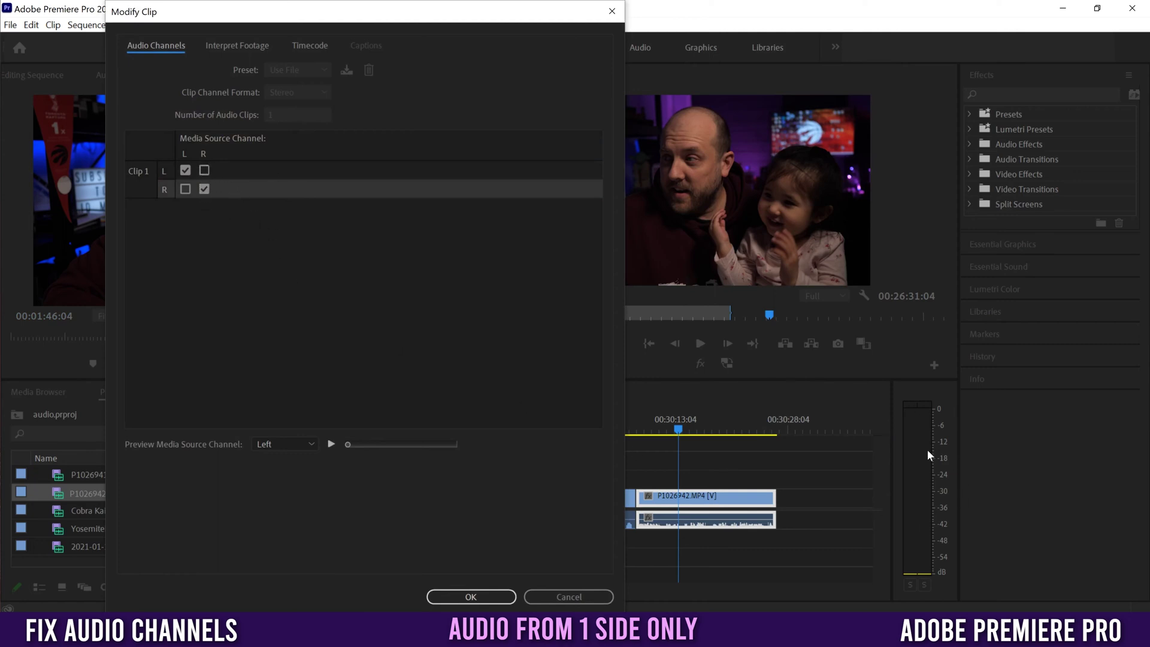
pyautogui.click(205, 170)
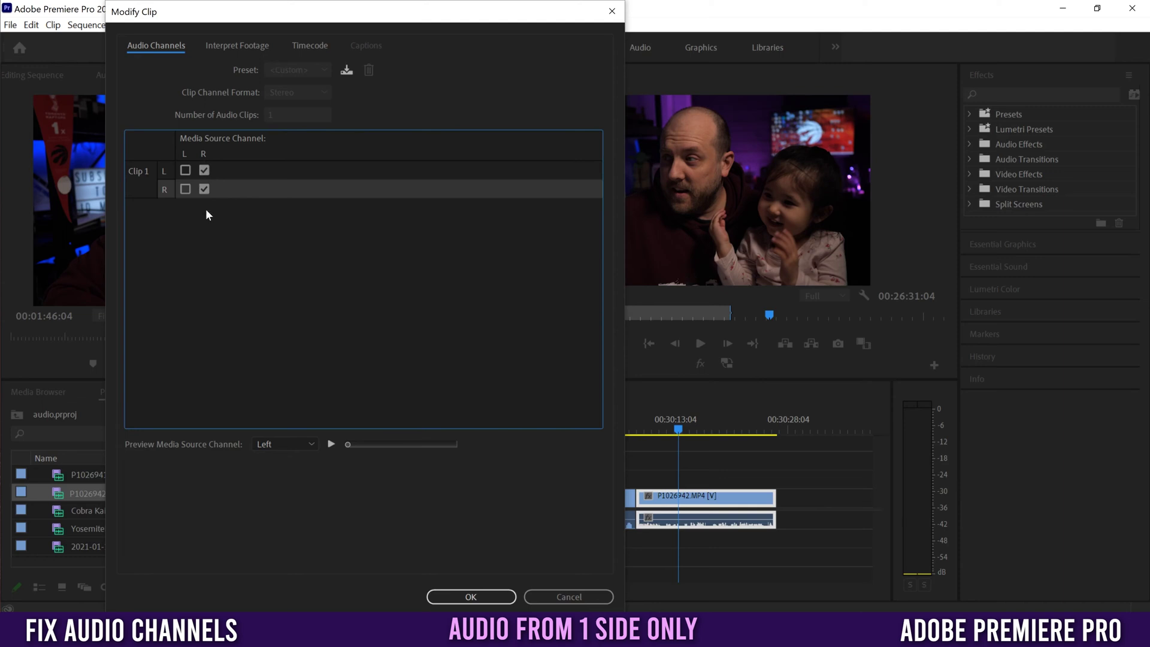
pyautogui.click(471, 596)
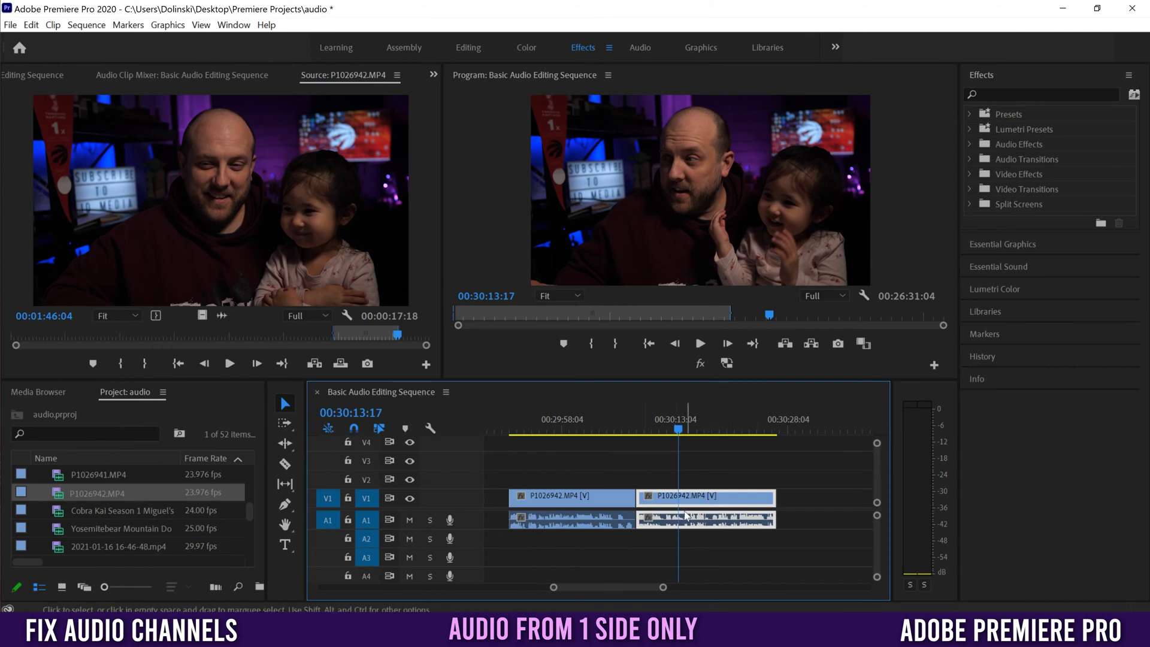
# Replay the second clip to confirm the audio now plays on both sides
pyautogui.click(639, 420)
pyautogui.click(700, 344)
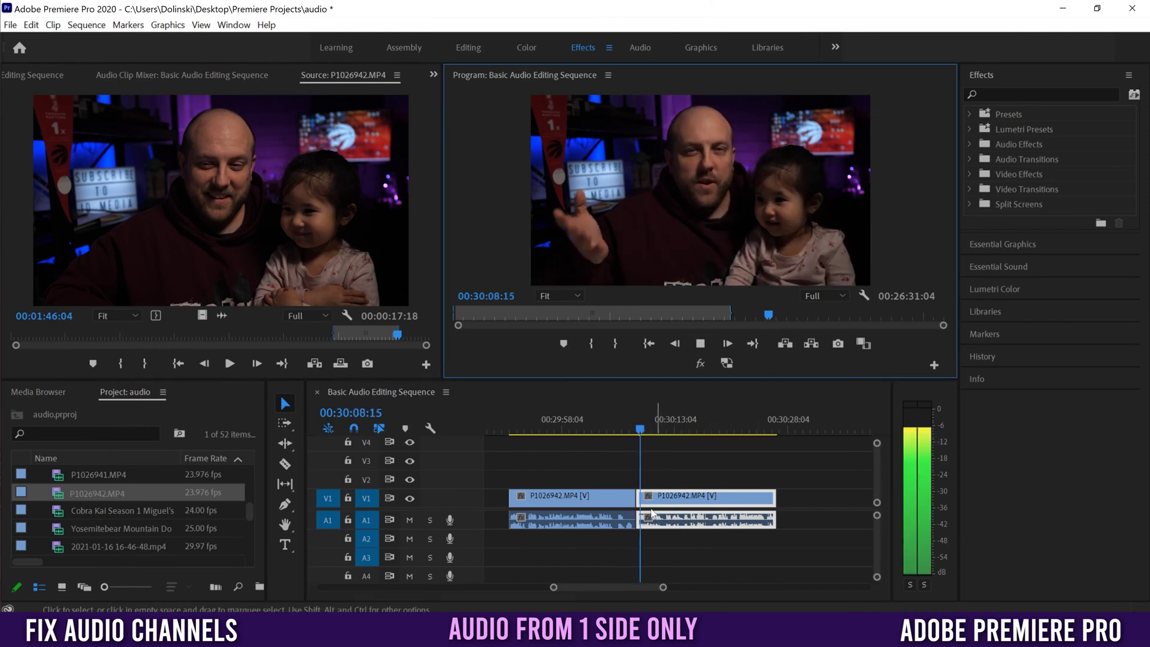
pyautogui.click(700, 345)
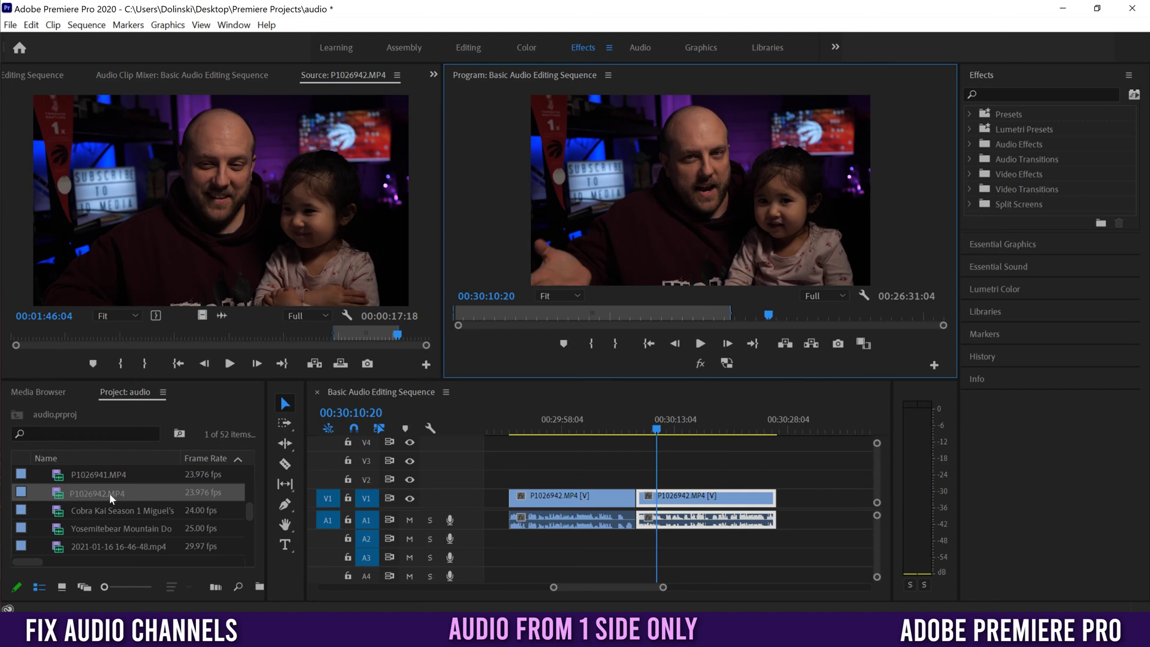
pyautogui.click(86, 491)
# Set P1026942.MP4's clip channel format to Mono from source channel R, and confirm
pyautogui.rightClick(91, 492)
pyautogui.moveTo(128, 161)
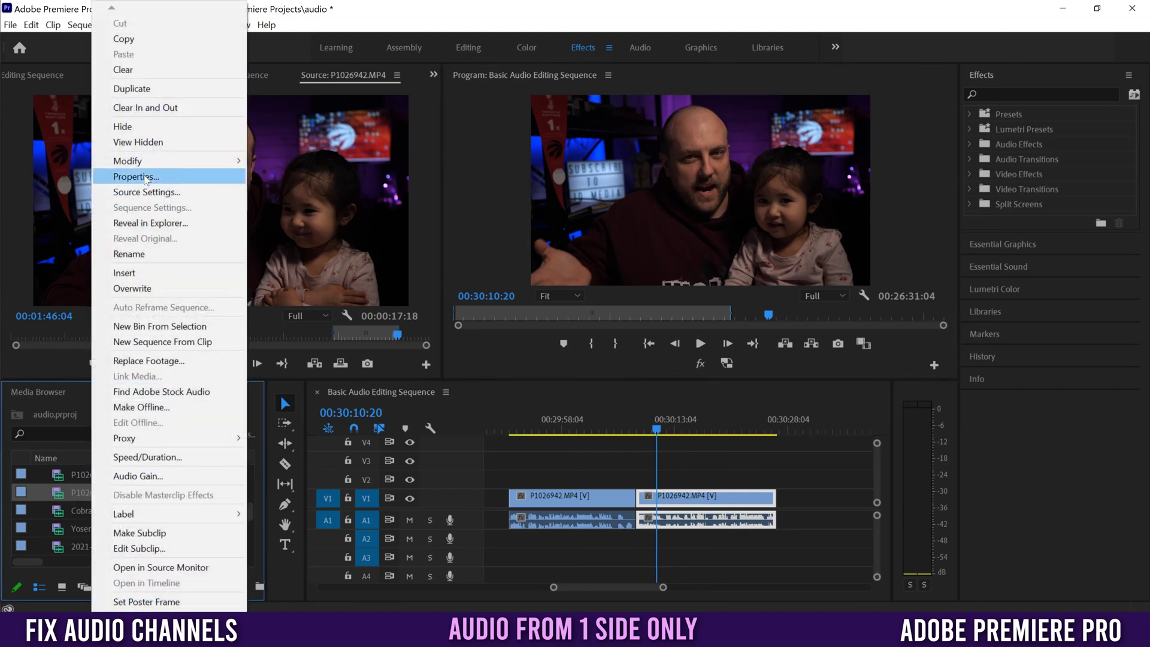
pyautogui.click(290, 163)
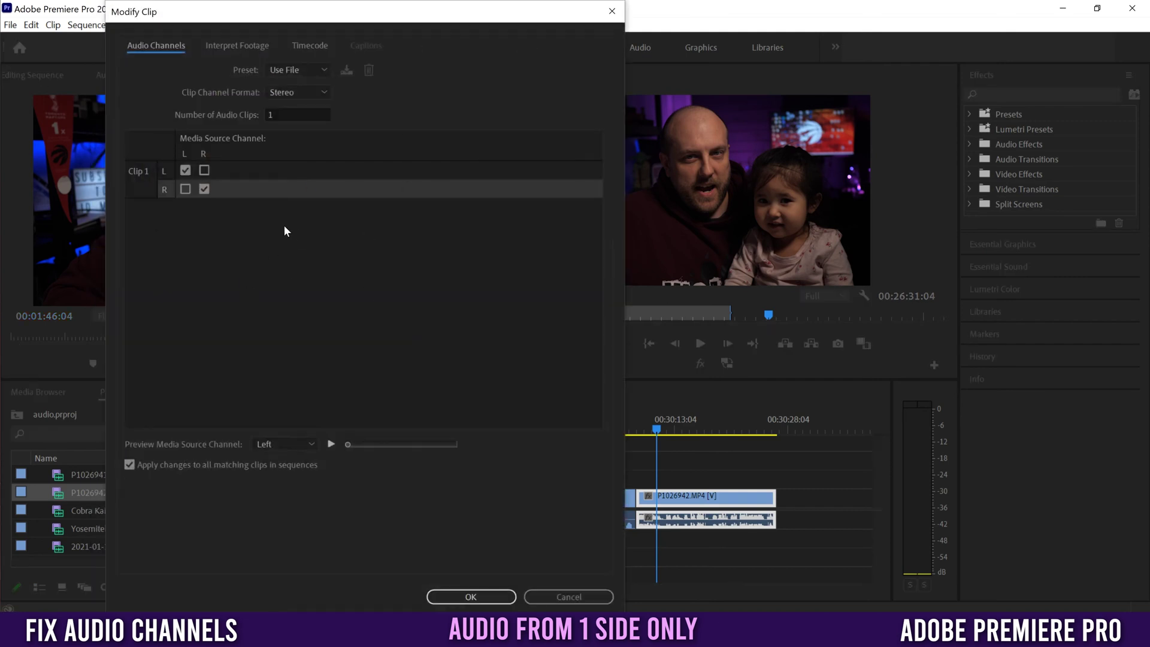
pyautogui.click(205, 170)
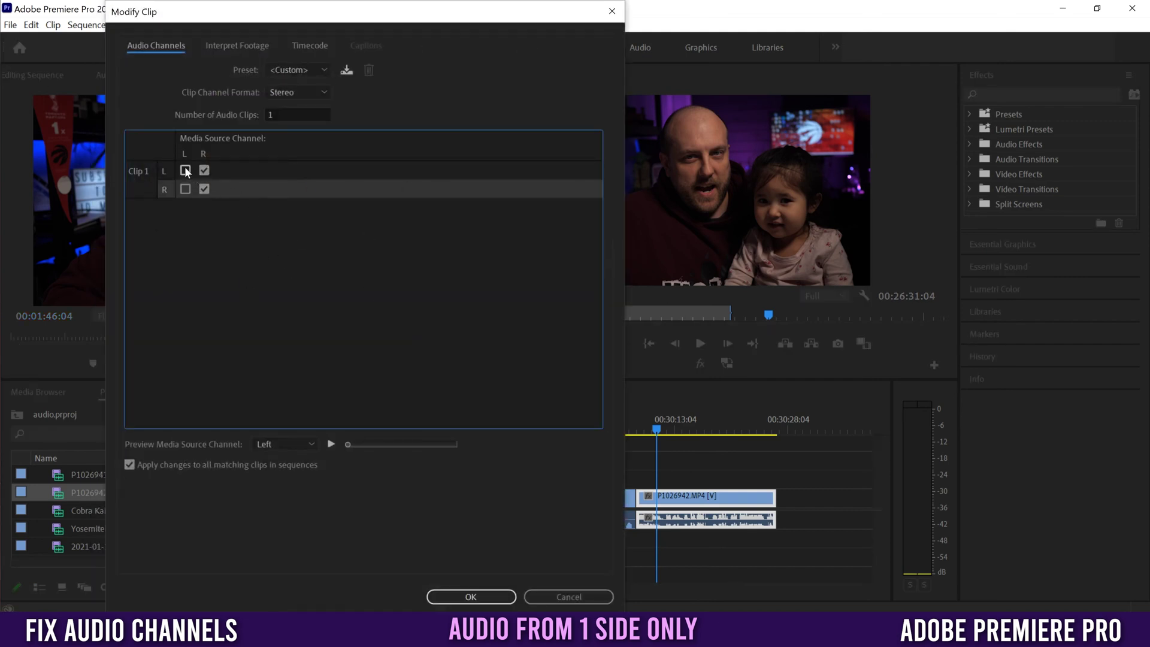
pyautogui.click(184, 170)
pyautogui.click(299, 92)
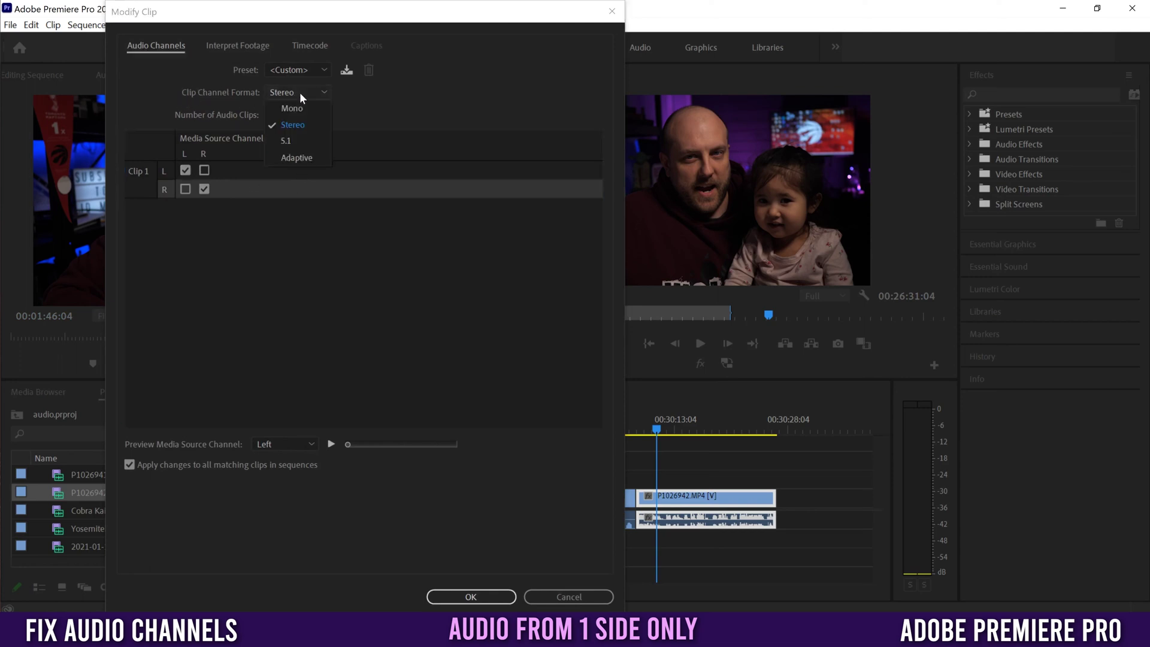
pyautogui.click(293, 108)
pyautogui.click(215, 169)
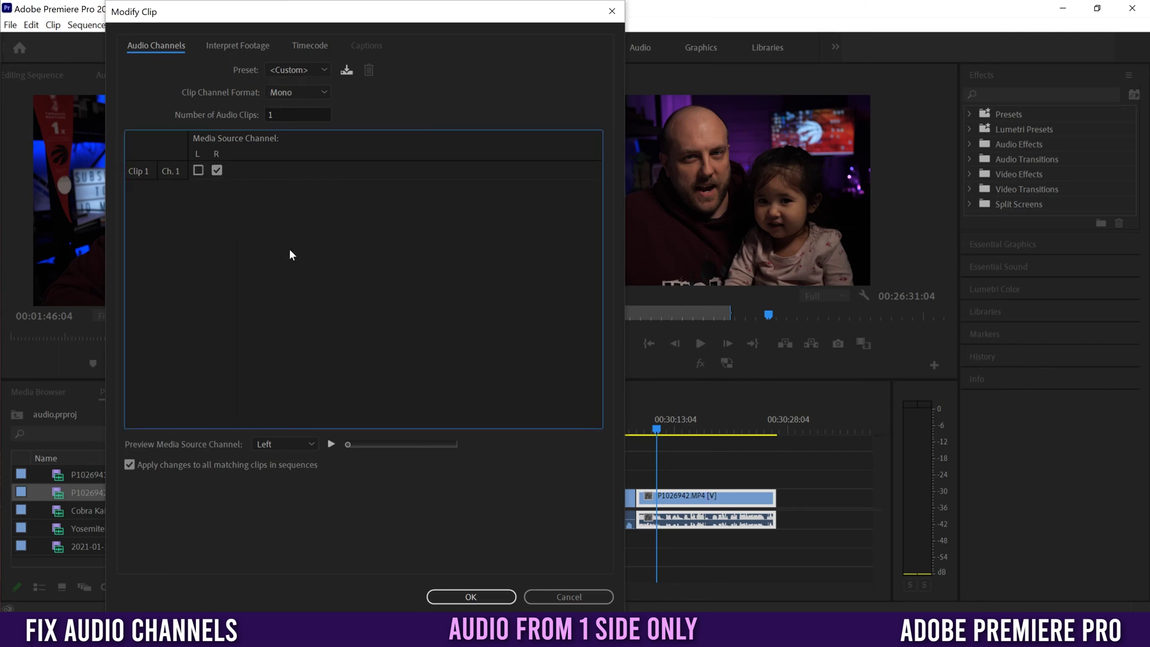
pyautogui.click(471, 596)
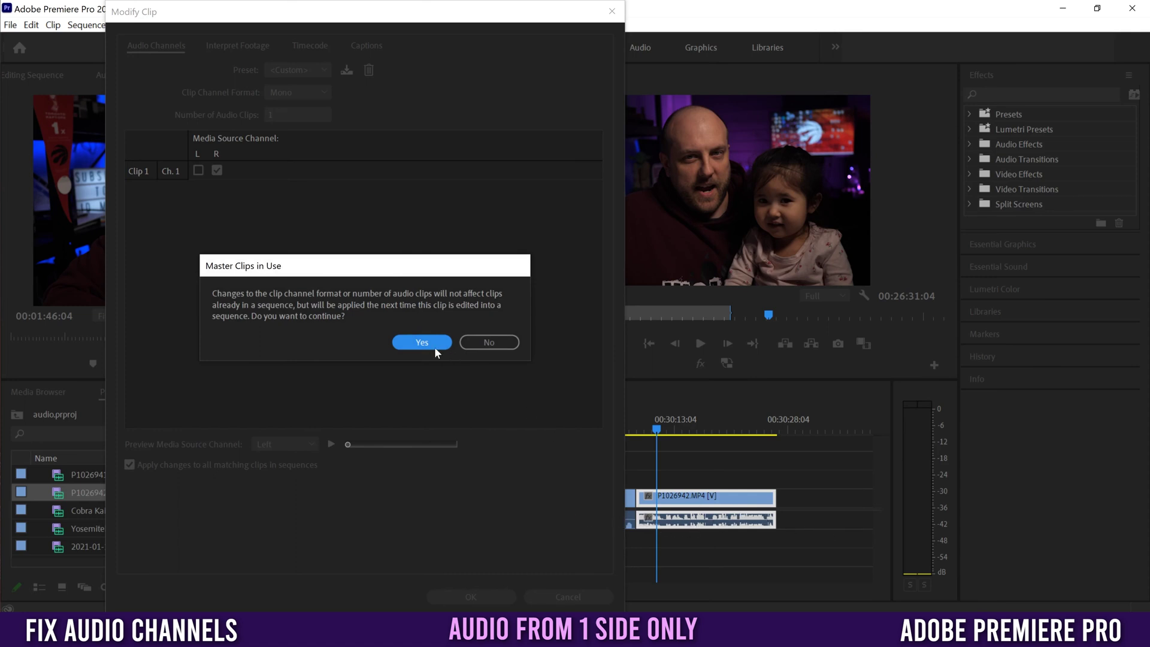
pyautogui.click(419, 344)
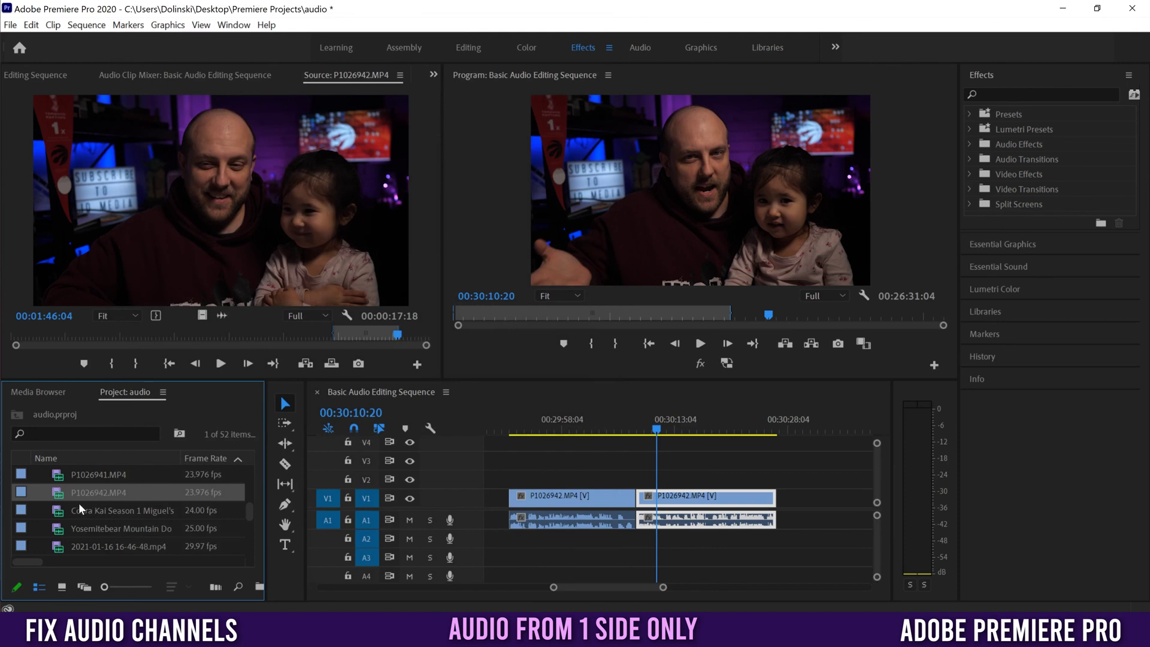
# Add P1026942.MP4 at the sequence end, zoom out, and play part of the new clip
pyautogui.moveTo(56, 494); pyautogui.dragTo(821, 503)
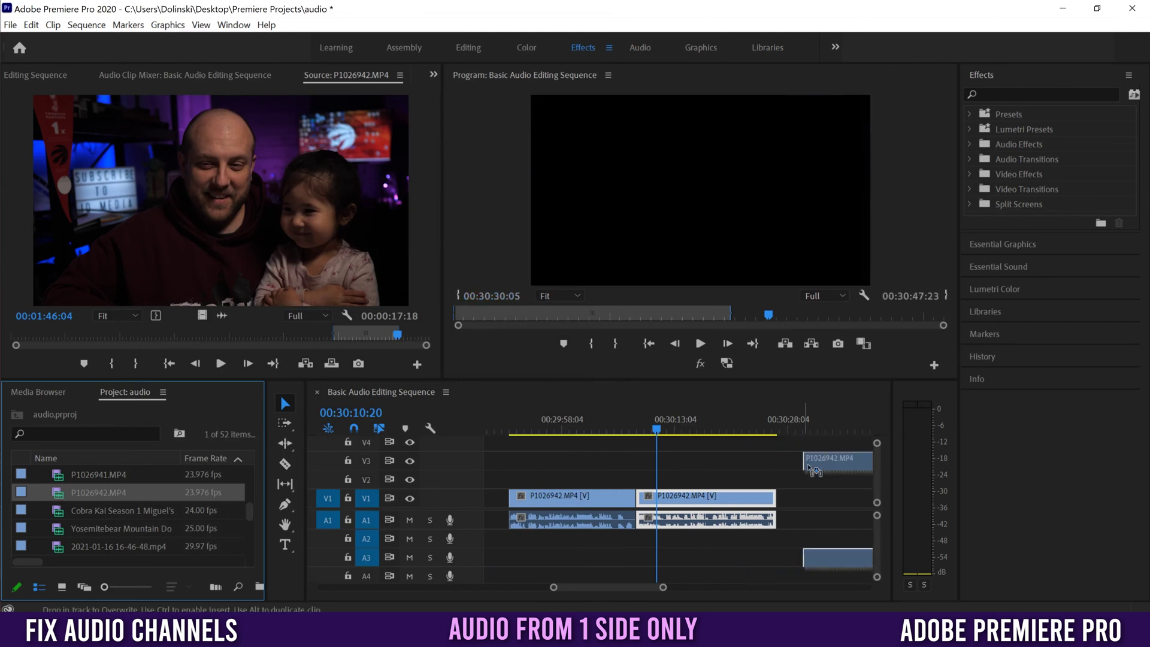
pyautogui.press('-')
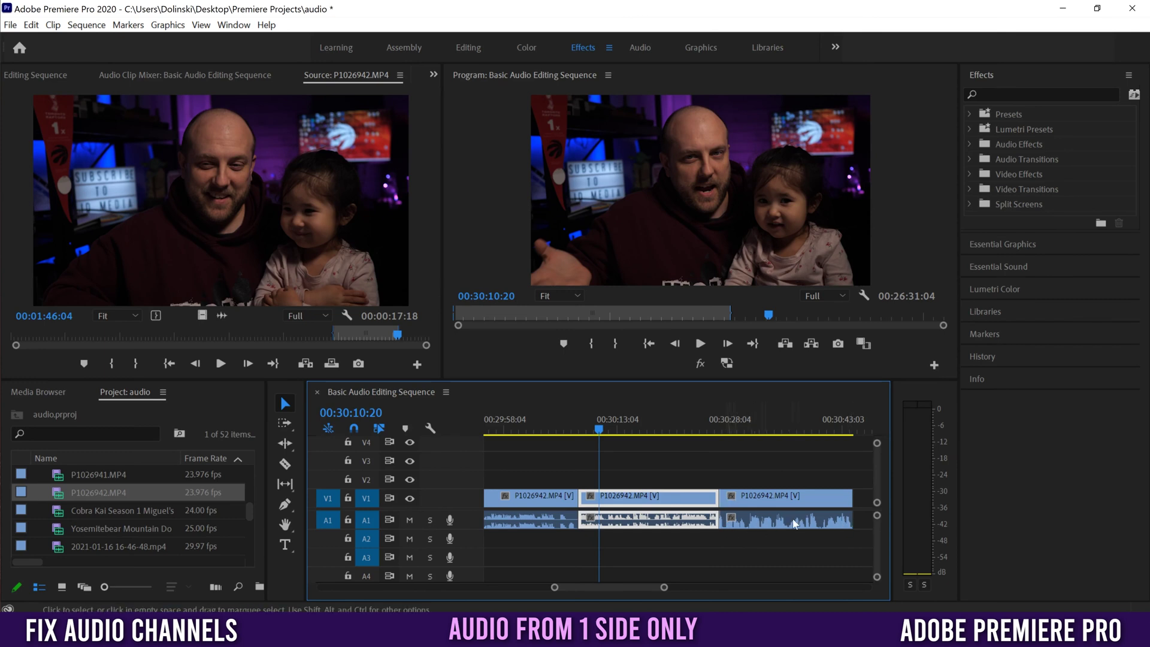
pyautogui.click(720, 422)
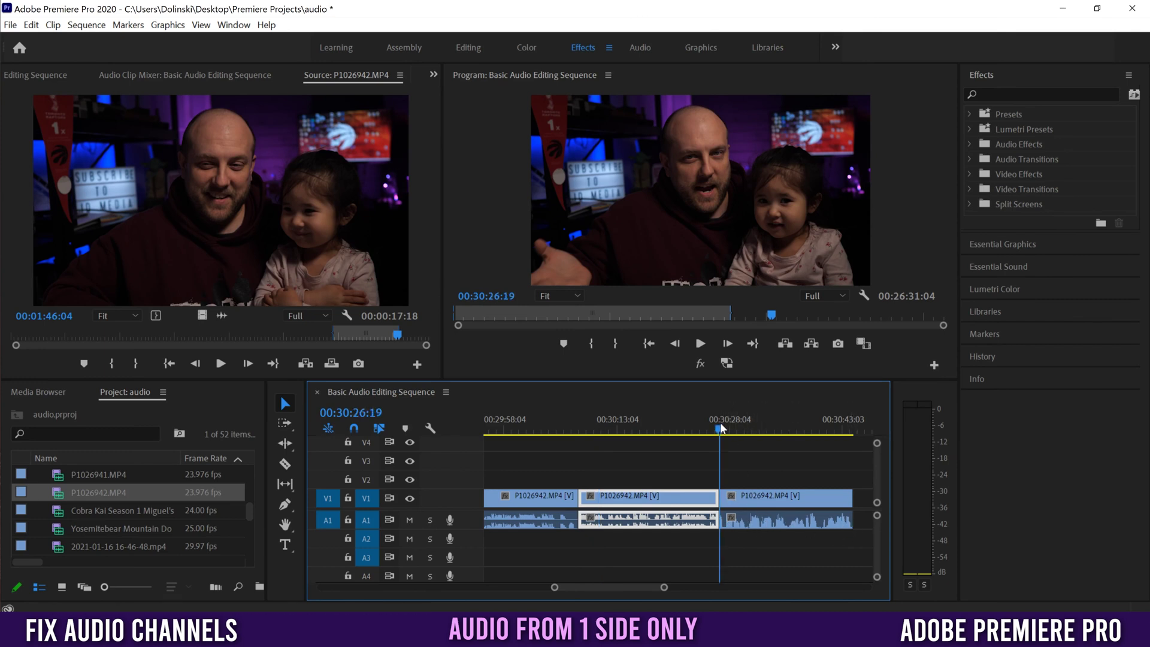
pyautogui.click(700, 344)
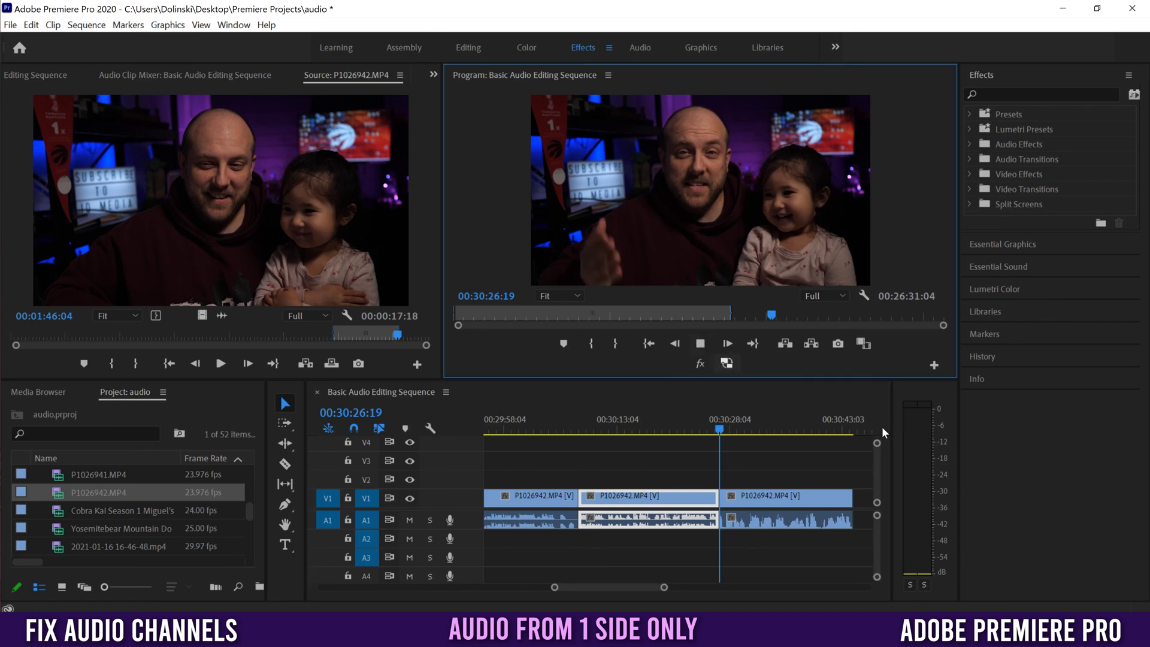
pyautogui.click(701, 344)
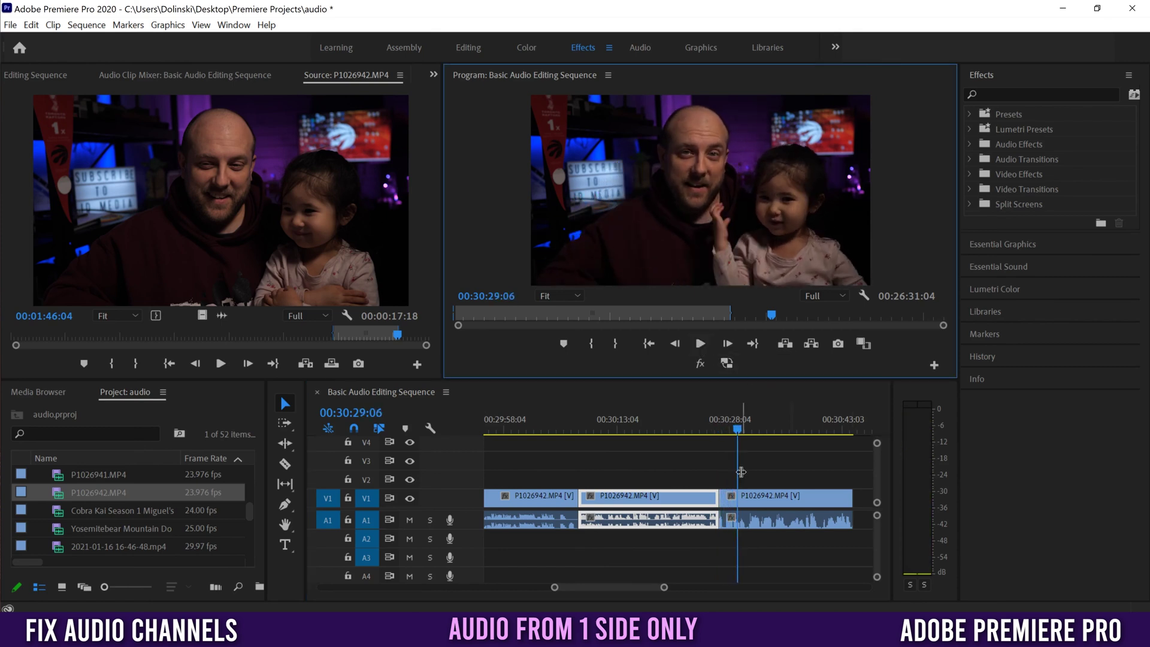